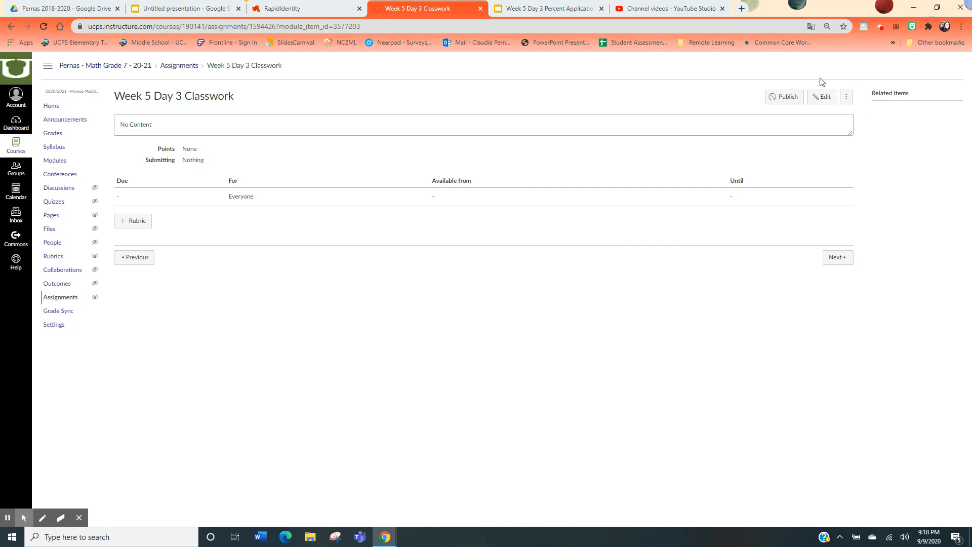
Open the Week 5 Day 3 Classwork assignment for editing and paste the prepared HTML template into the description's HTML editor
click(821, 105)
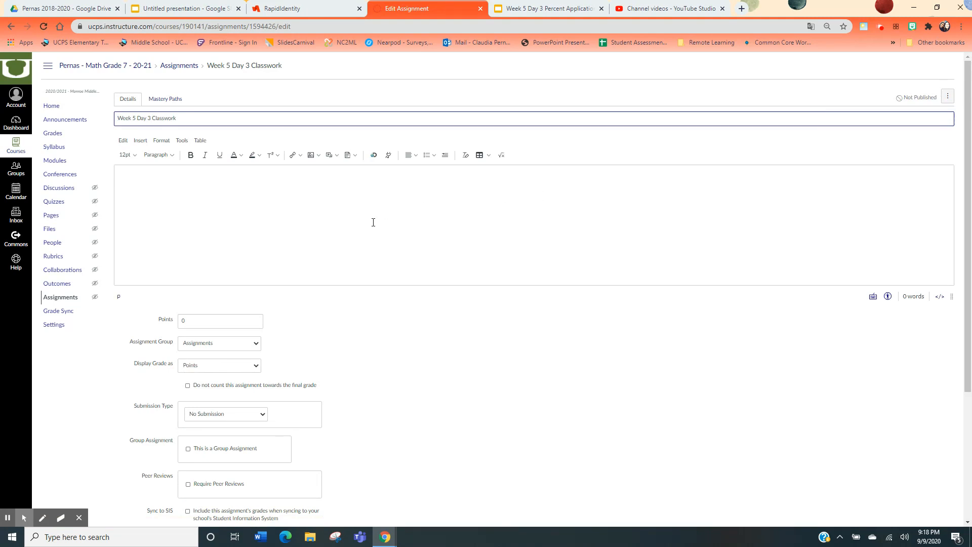
click(390, 200)
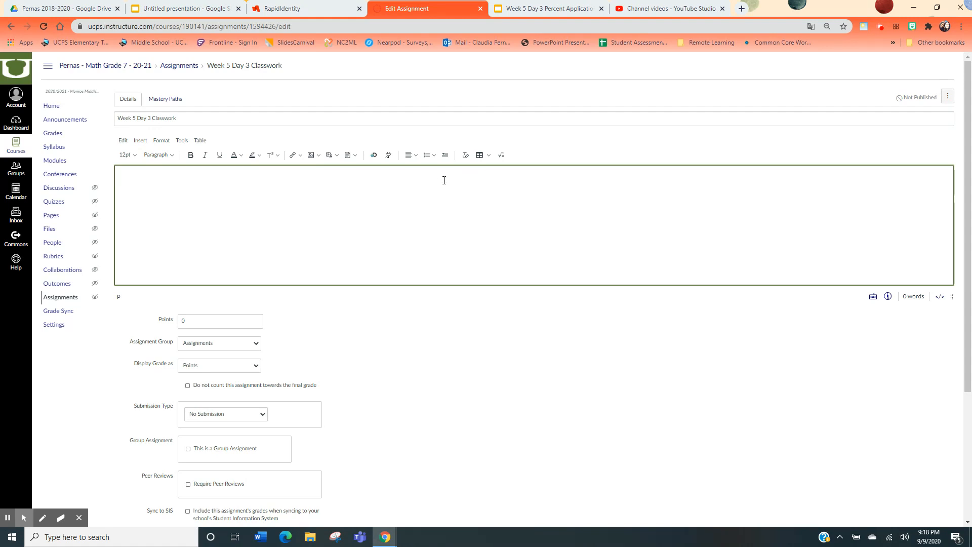
click(9, 517)
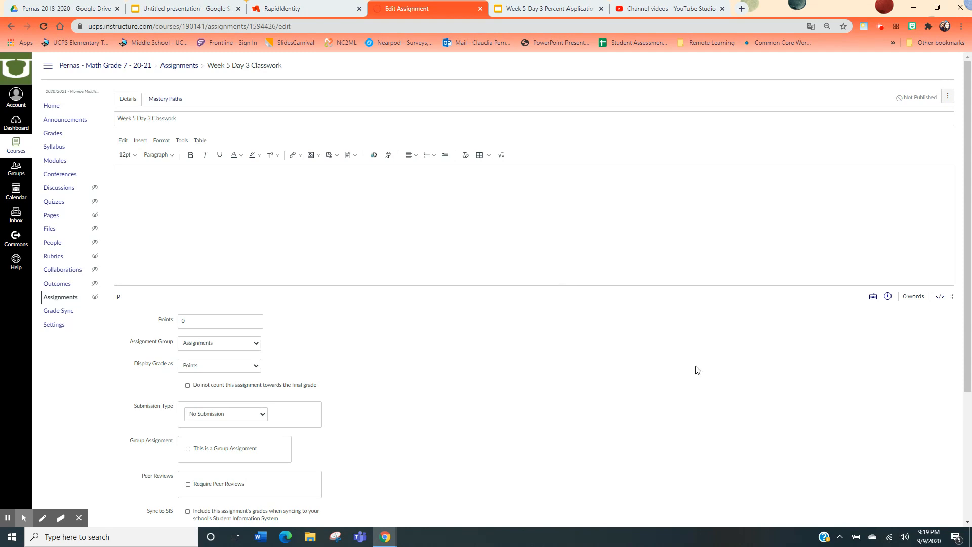
click(941, 298)
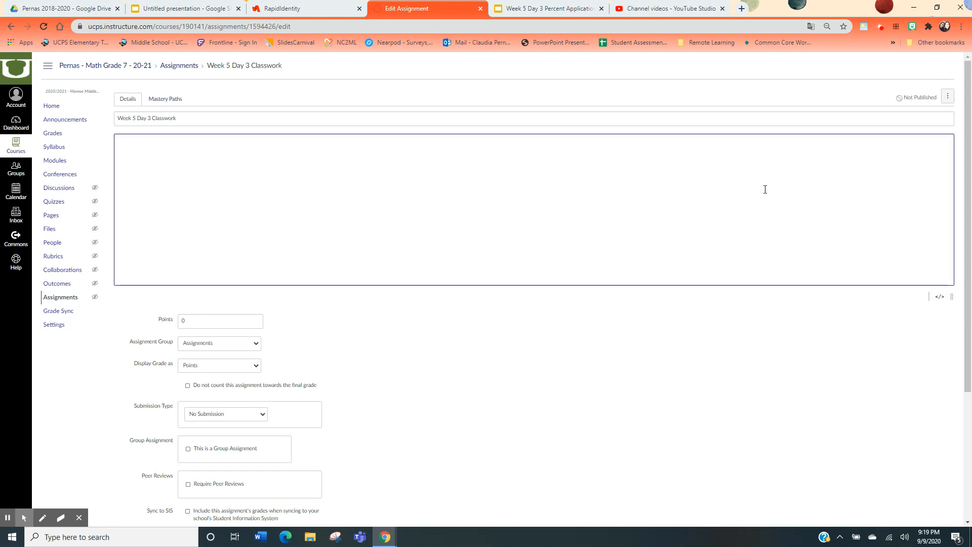
text(<h3 style="text-align: center;"><span style="font-size: 24pt; color: #843fa1;">Read the directions before you do your assignment.&nbsp;</span></h3> <p style="text-align: center;"><span style="font-size: 24pt; color: #843fa1;">Watch the video below if you are having trouble with the assignment.</span></p> <p style="text-align: center;"><span style="font-size: 24pt; color: #e03c2d;">You have 2 possible attempts to do the assignment, make sure to go back and check your work.</span></p> <table style="border-collapse: collapse; width: 73.1544%; margin-left: auto; margin-right: auto; height: 353px;" border="1"> <tbody> <tr style="height: 28px;"> <td style="width: 41.5789%; height: 28px; text-align: center;"> <h3><strong><span style="font-size: 18pt; color: #b96ad9;">Direction Video</span></strong></h3> </td> <td style="width: 31.6019%; height: 28px; text-align: center;"> <h3><strong><span style="color: #b96ad9; font-size: 18pt;">How to video...</span></strong></h3> </td> </tr> <tr style="height: 325px;"> <td style="width: 41.5789%; height: 325px;"></td> <td style="width: 31.6019%; height: 325px;"></td> </tr> </tbody>)
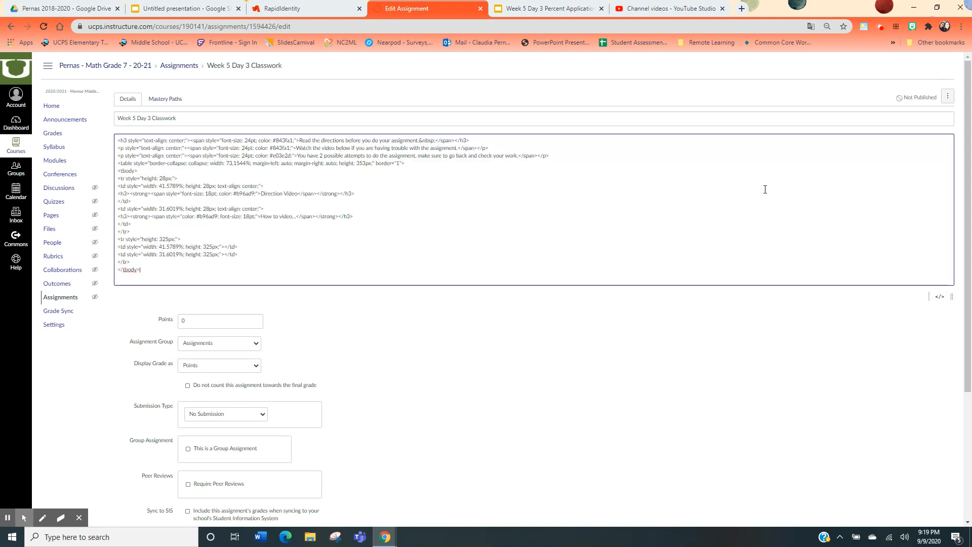
click(937, 299)
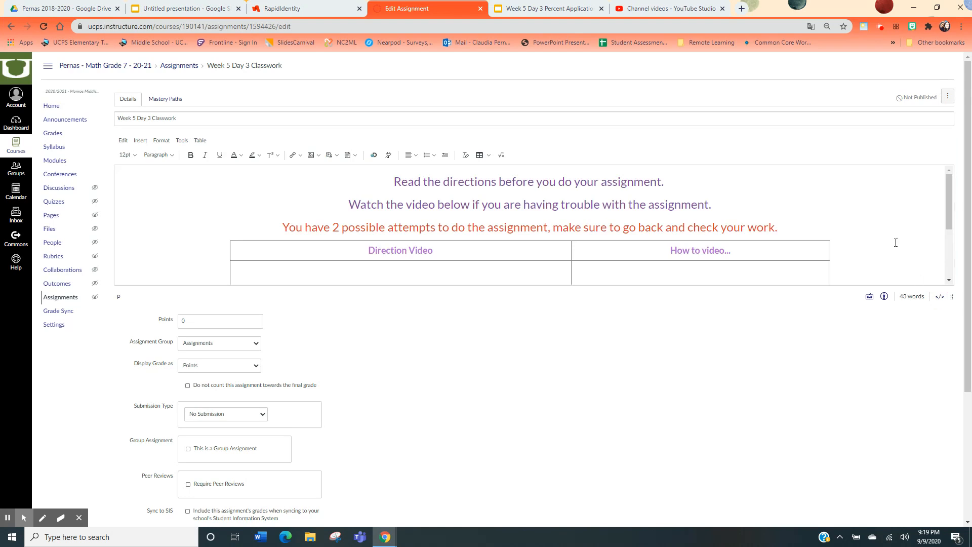
Enlarge the description editor and change "video" to "videos" in the second instruction line
drag(952, 297, 925, 411)
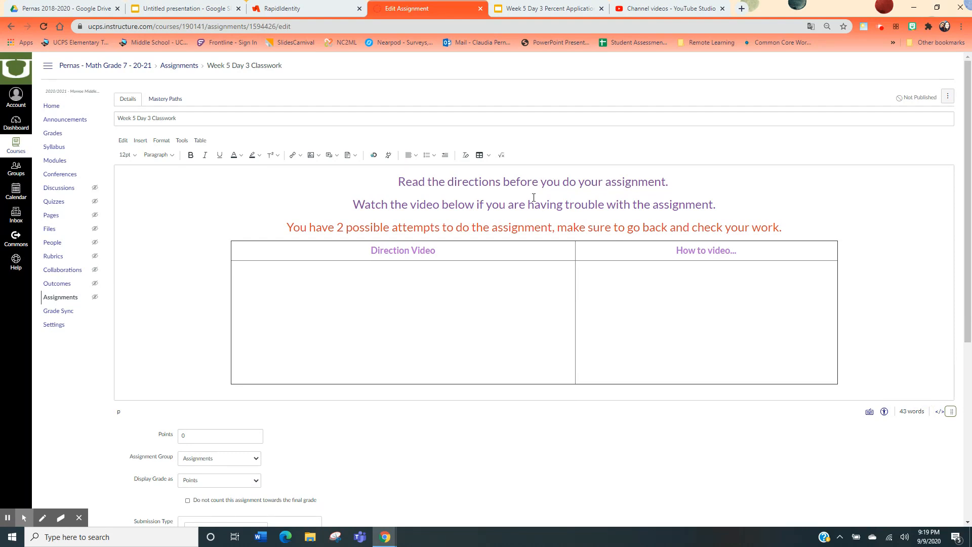
click(439, 207)
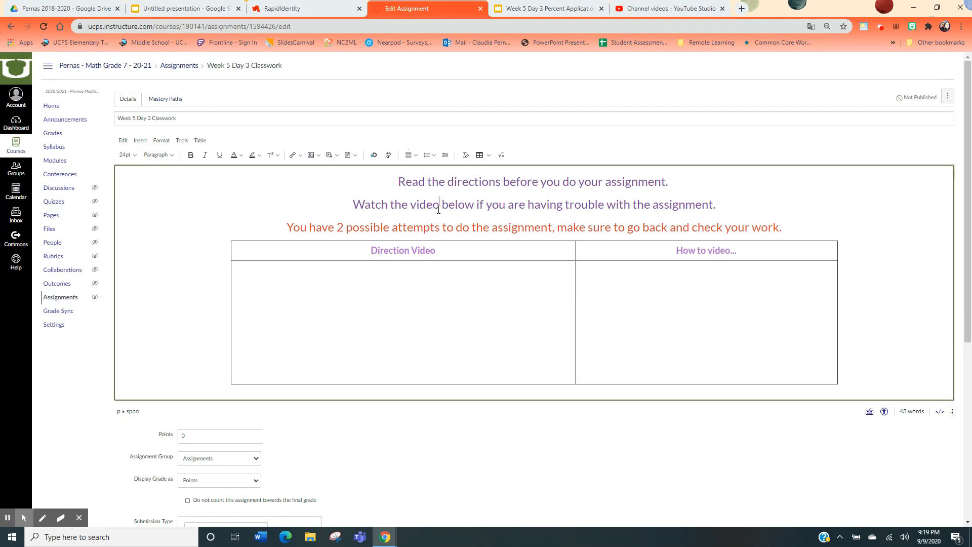
text(s)
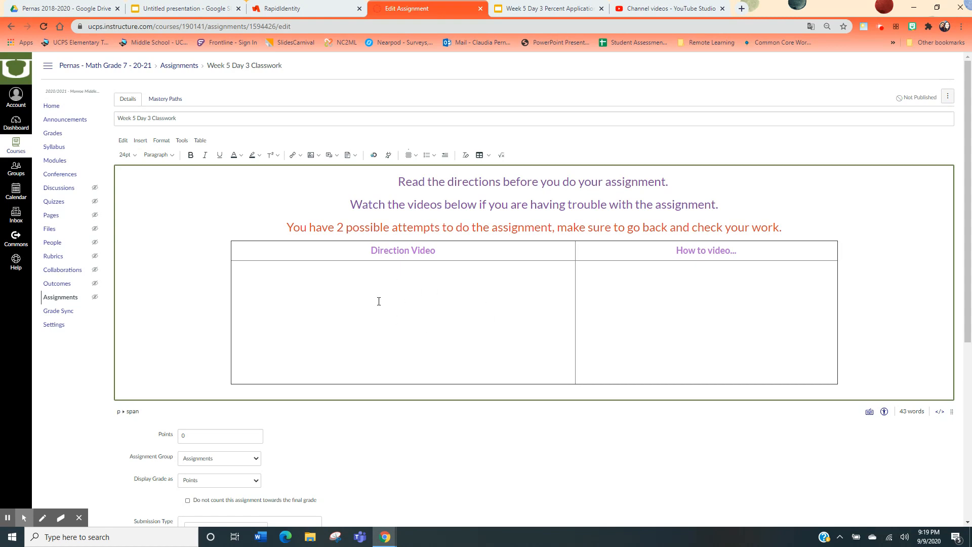
Narrow the table's Direction Video column by moving its border
drag(576, 310, 546, 302)
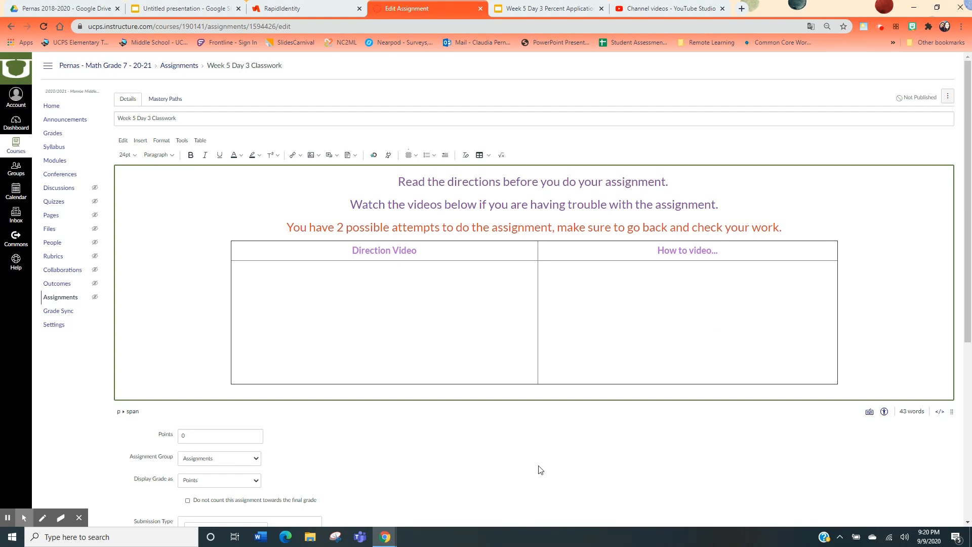
Set the assignment's points to 100
scroll(539, 465, down, 4)
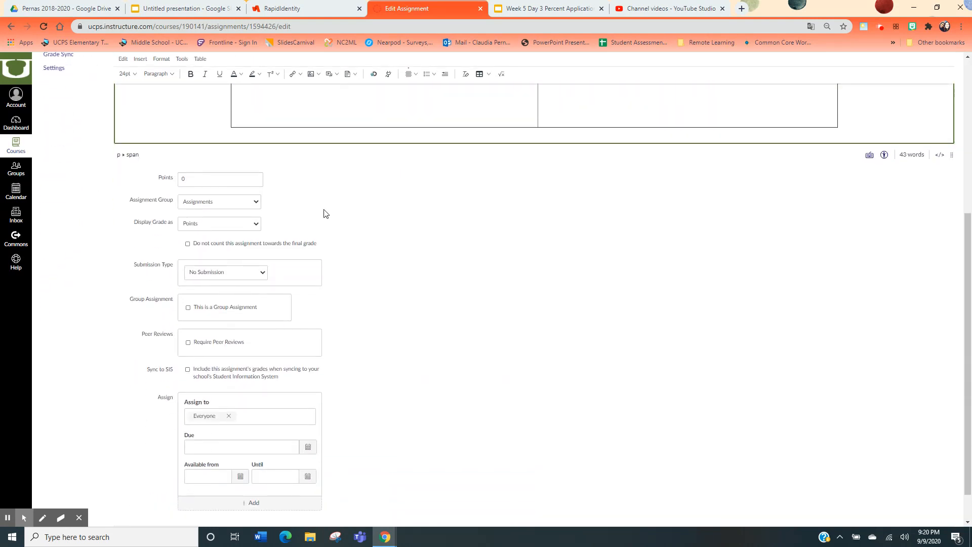
click(229, 180)
text(100)
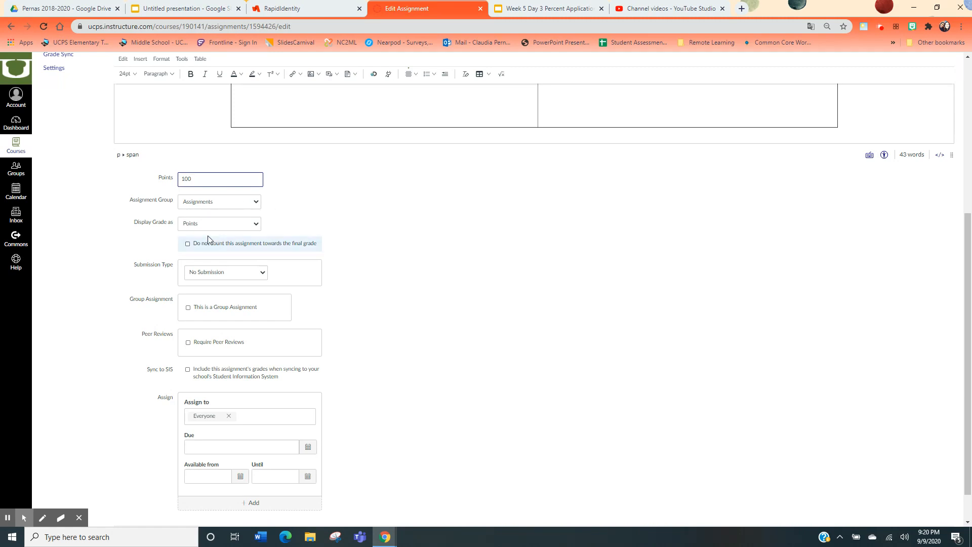
Set Display Grade as to Percentage
click(193, 225)
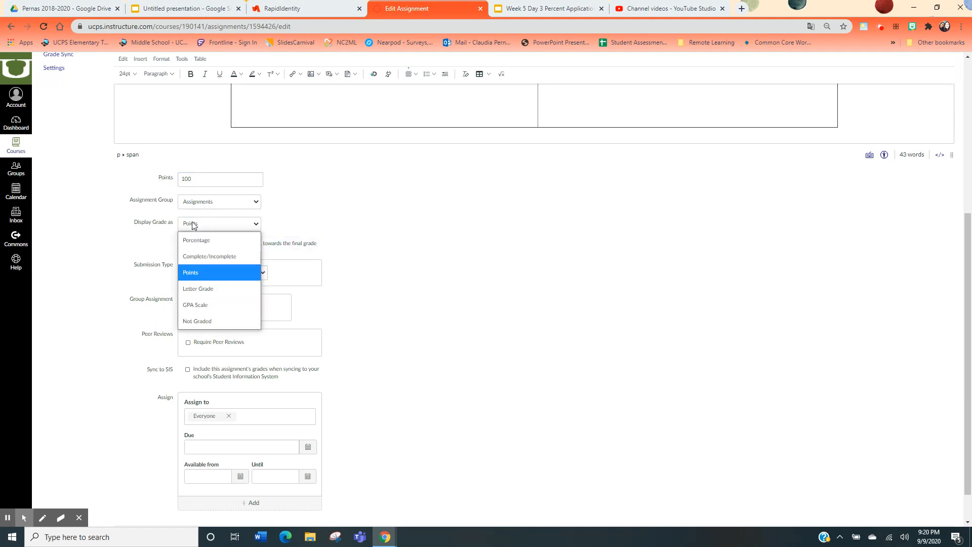
click(199, 241)
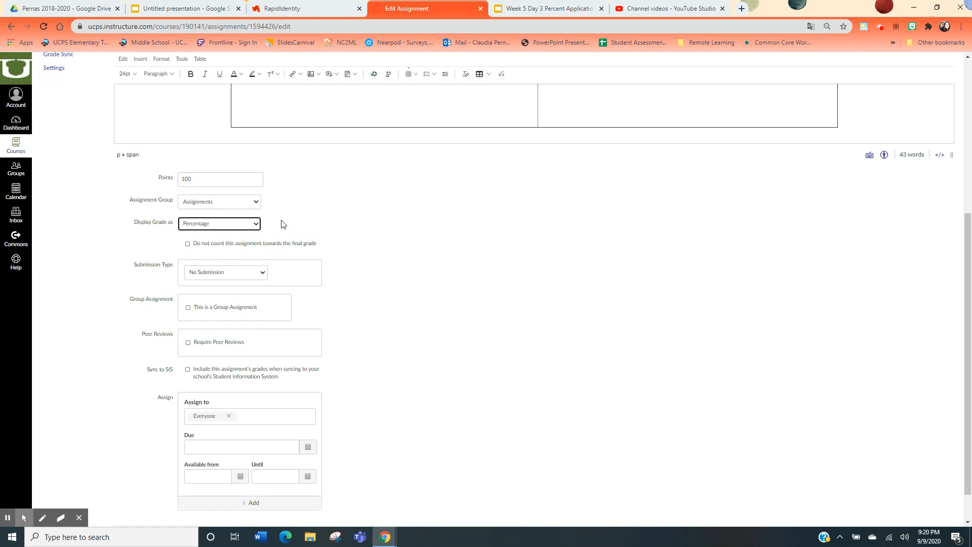
click(282, 223)
Set the submission type to External Tool
scroll(334, 237, down, 1)
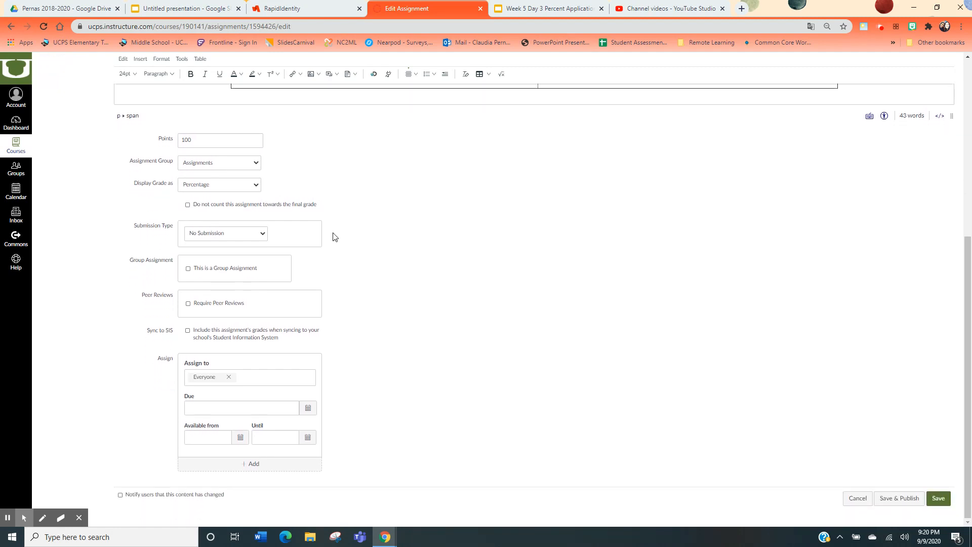
key(ctrl+plus)
key(ctrl+plus)
key(ctrl+plus)
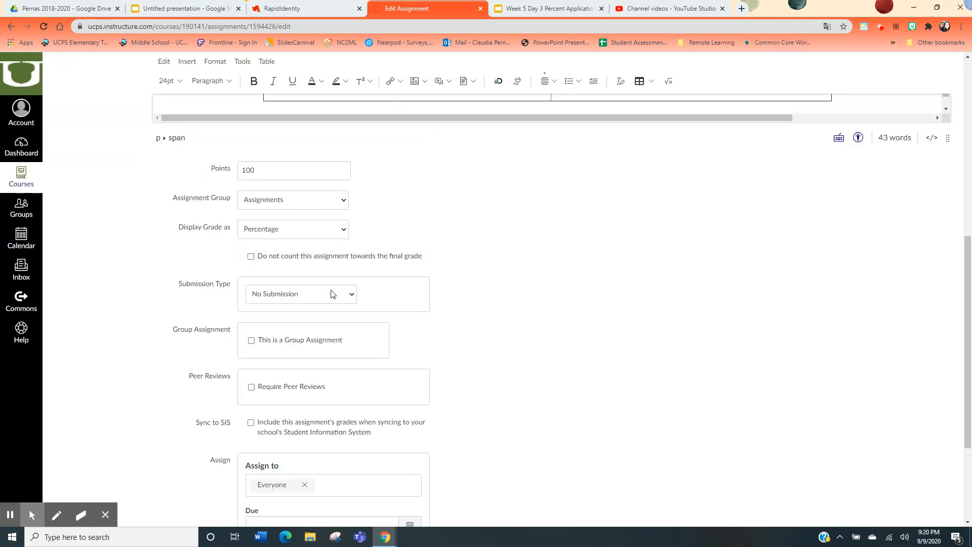
click(333, 295)
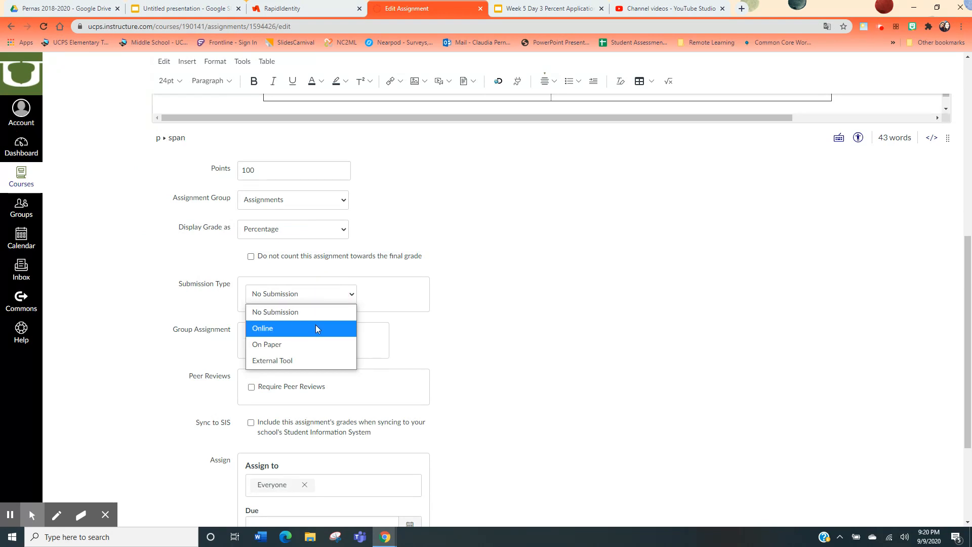
click(307, 362)
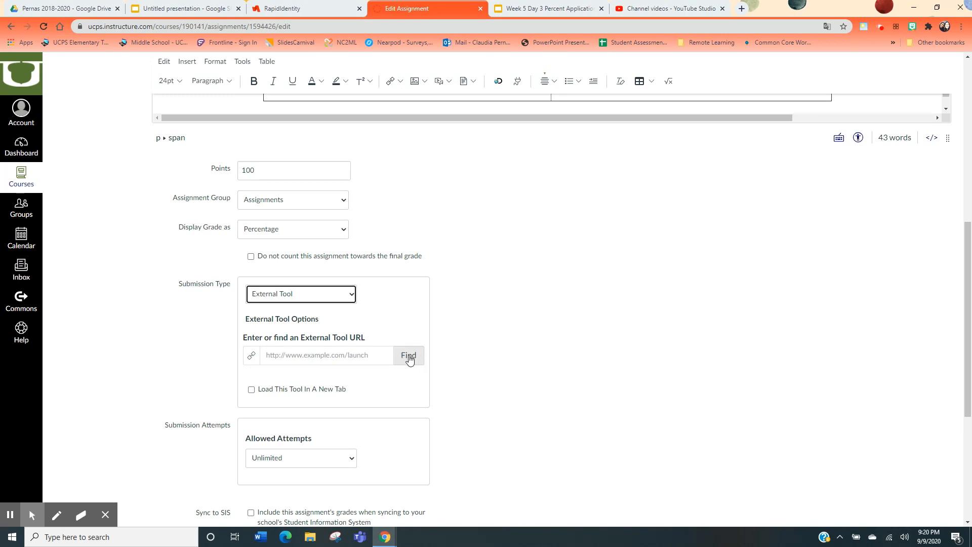
Find an external tool and choose Google Docs Cloud Assignment
click(409, 356)
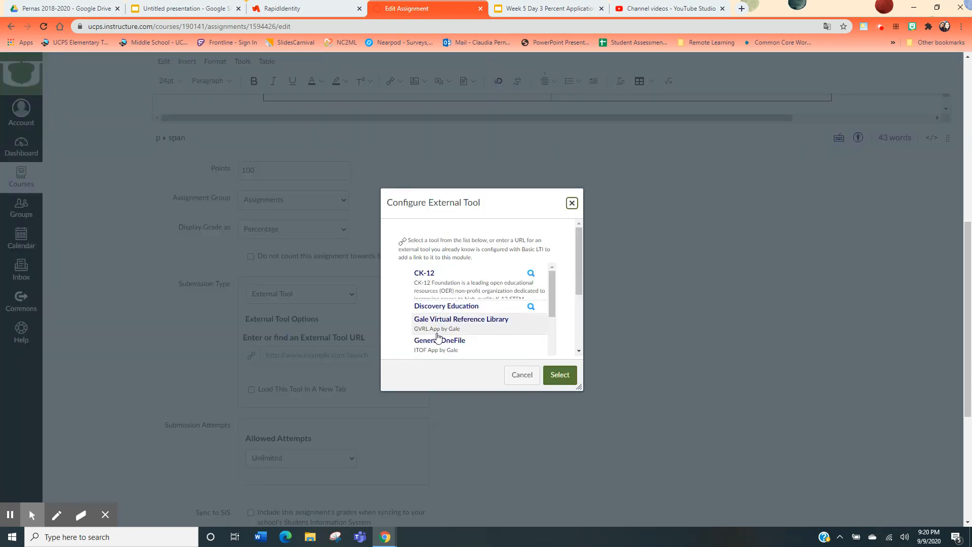
scroll(438, 325, down, 3)
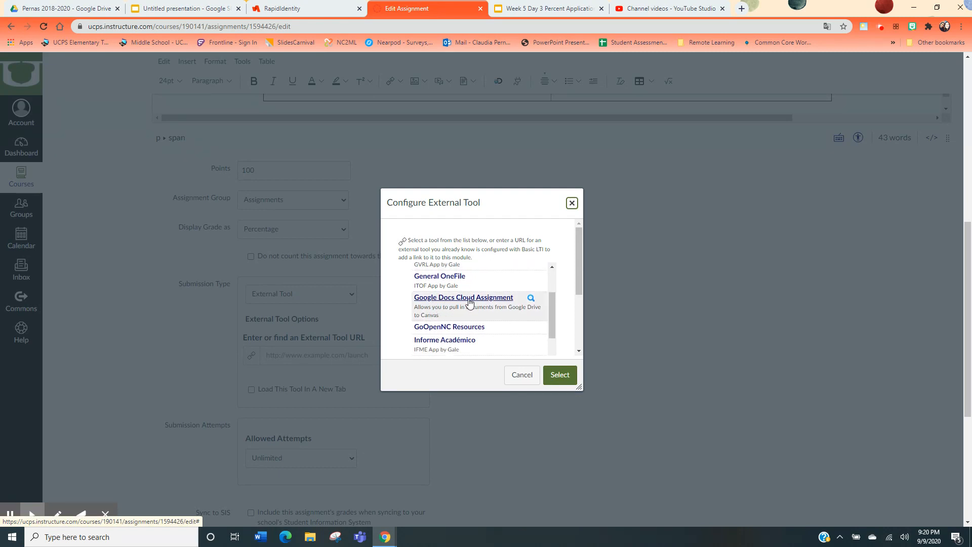
click(471, 304)
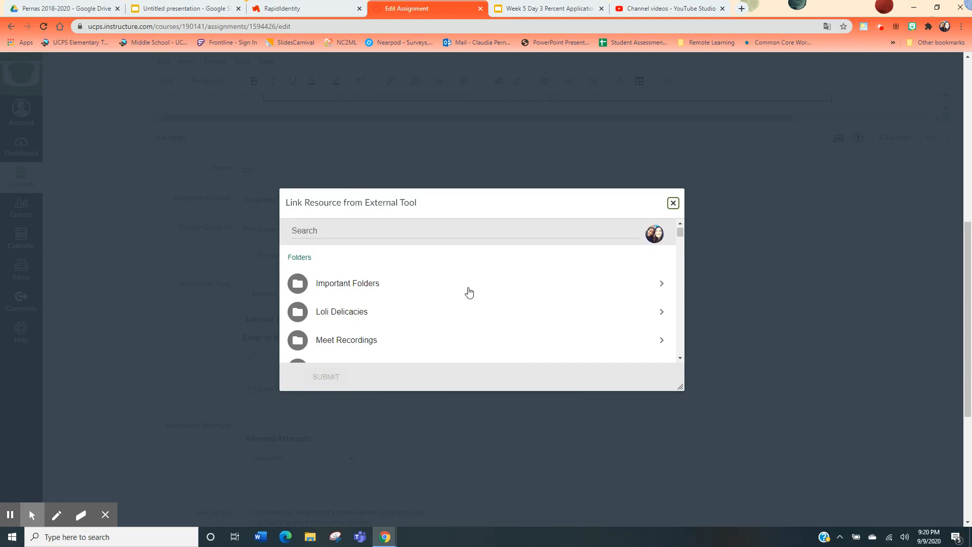
Browse the Drive folders into Pernas 2018-2020, Pernas Lesson Plans, 2020-2021 and Lessons
scroll(470, 303, down, 1)
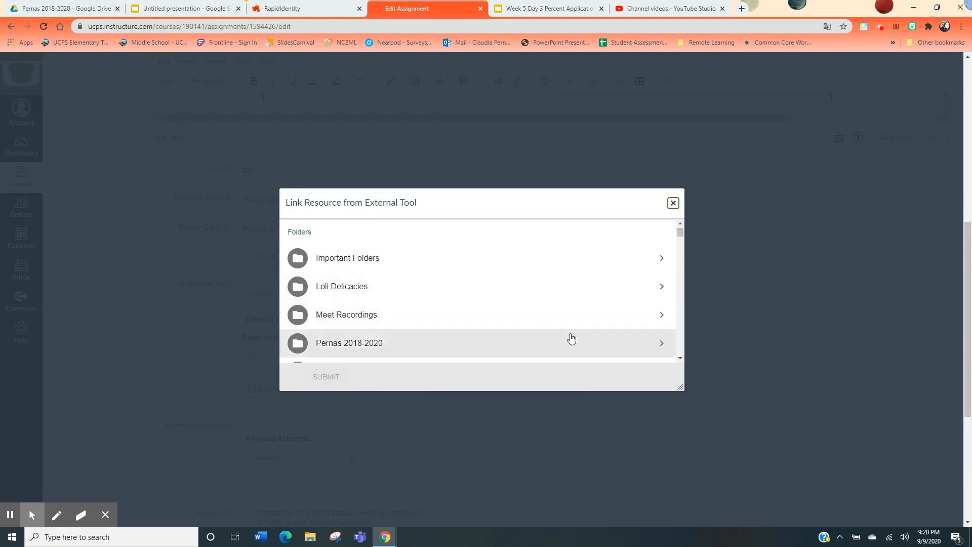
scroll(597, 337, down, 1)
click(660, 328)
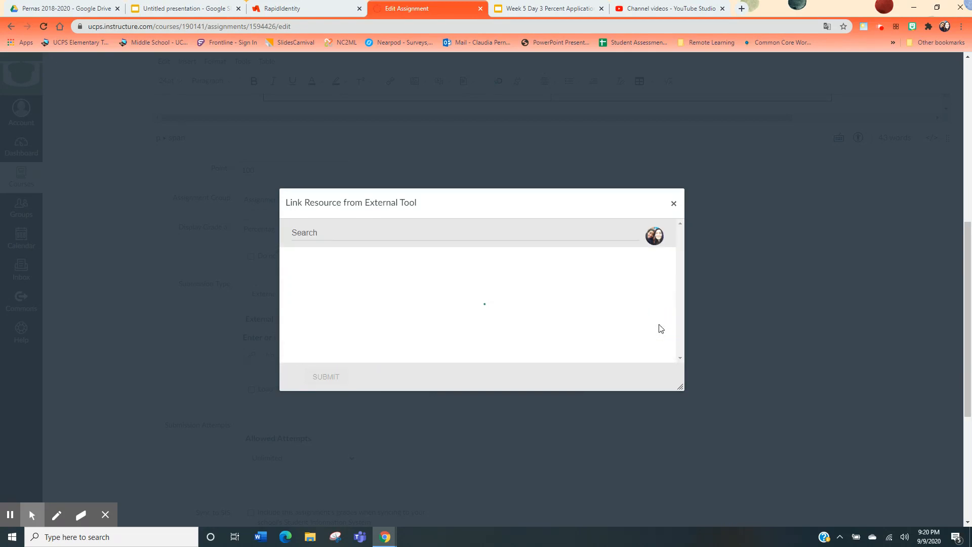
scroll(661, 324, down, 3)
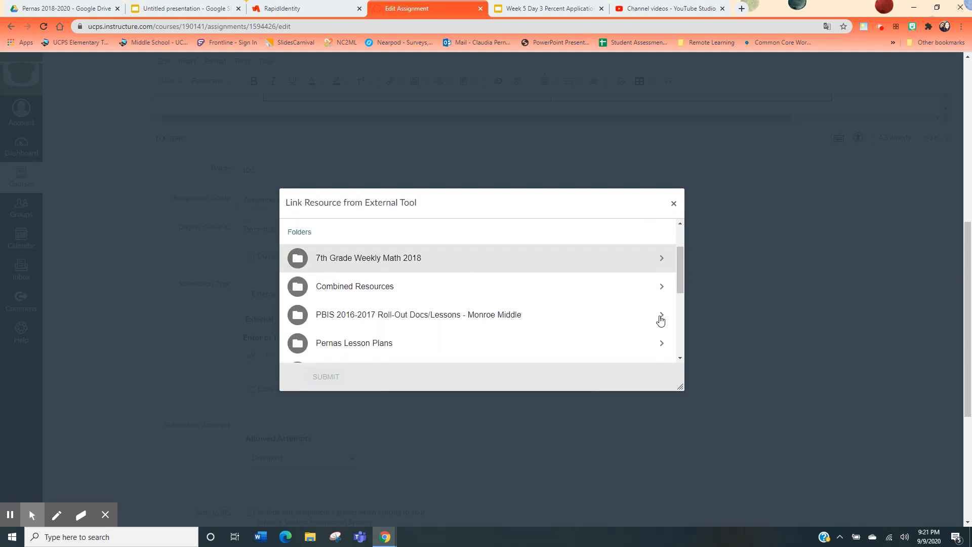
click(661, 325)
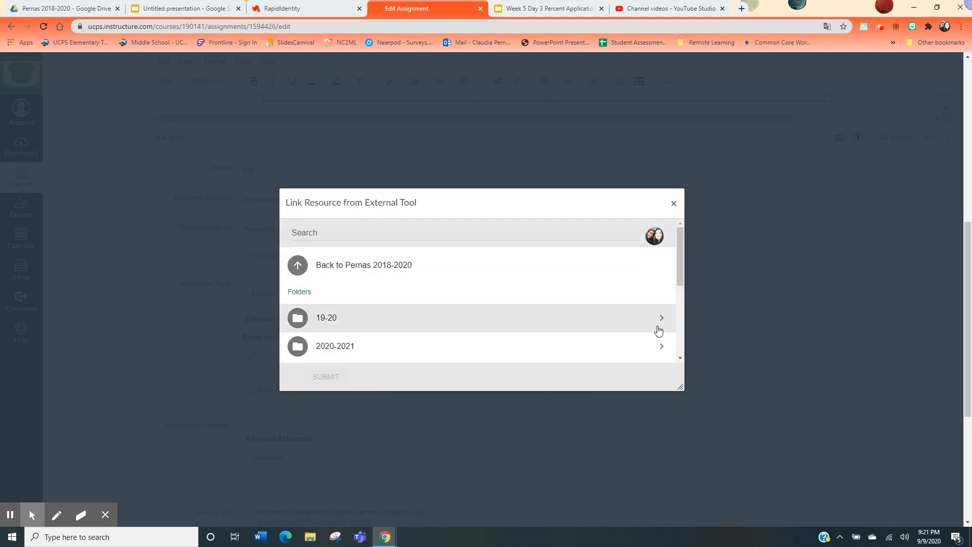
scroll(659, 324, down, 1)
click(660, 332)
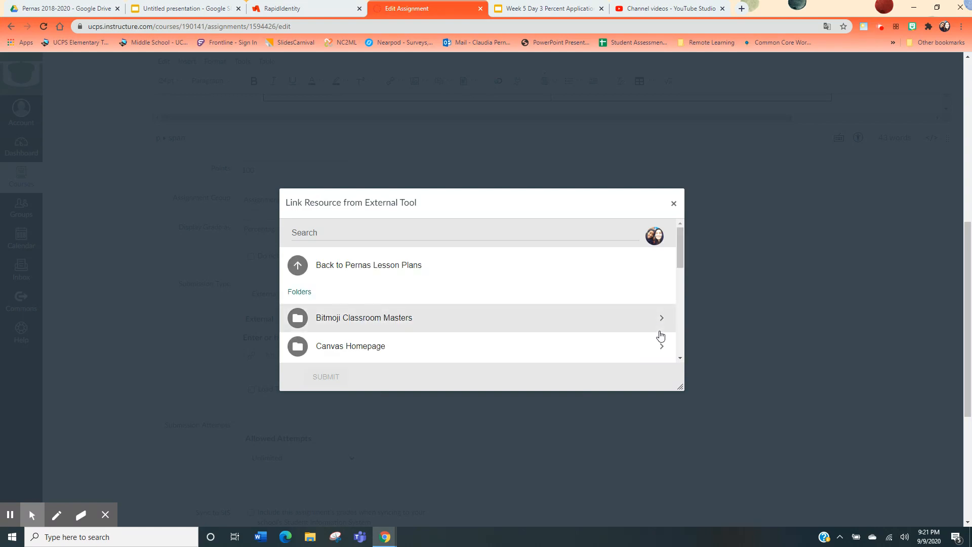
scroll(661, 334, down, 2)
click(660, 326)
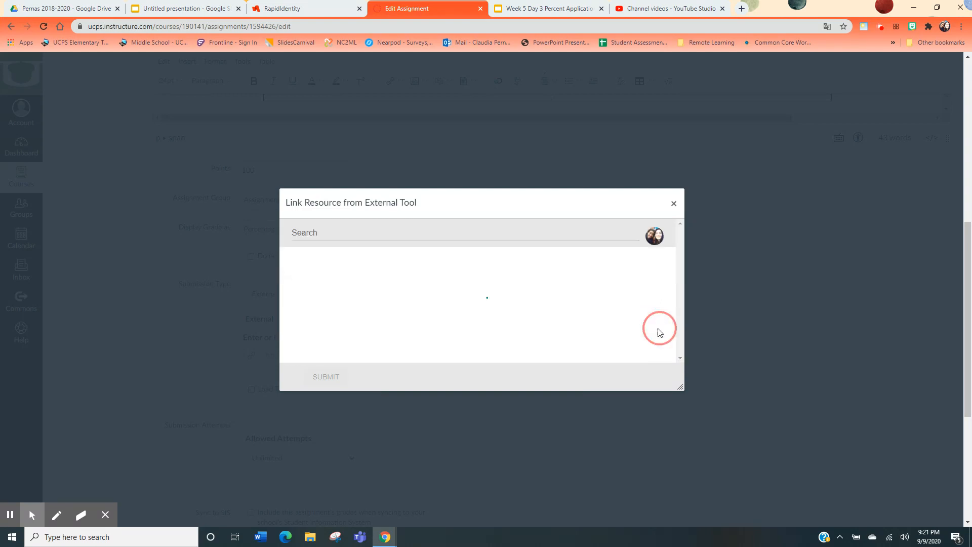
Scroll the Lessons folder list and open the Week 5 folder
scroll(659, 329, down, 2)
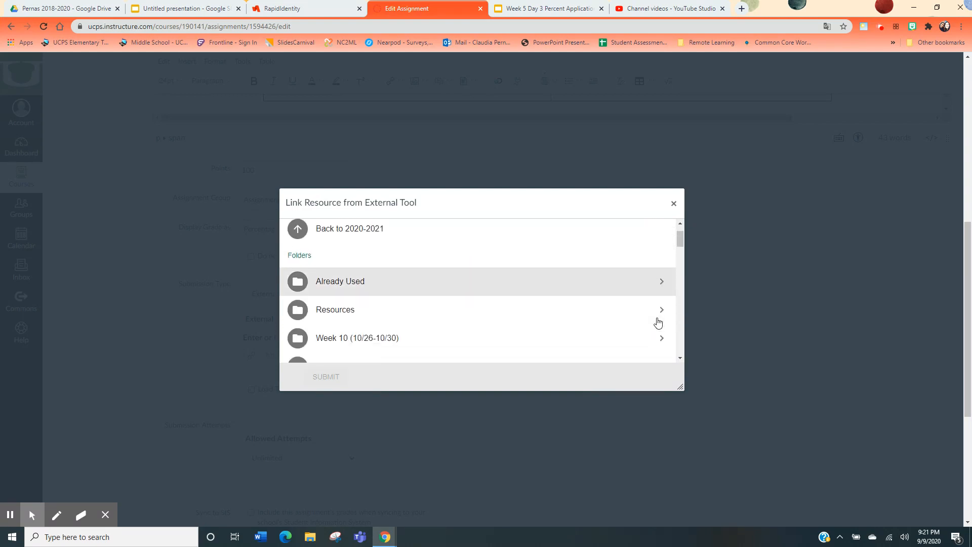
scroll(655, 299, down, 5)
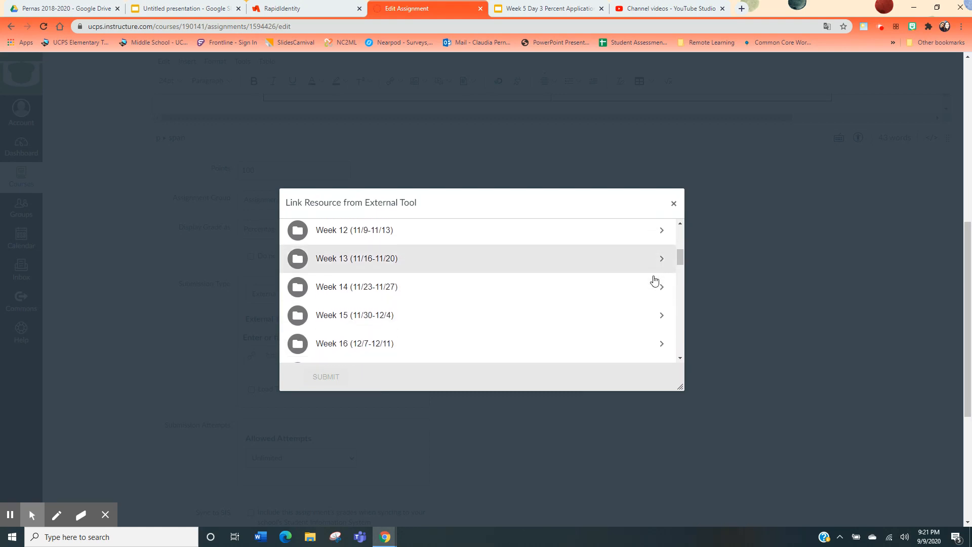
scroll(653, 281, down, 10)
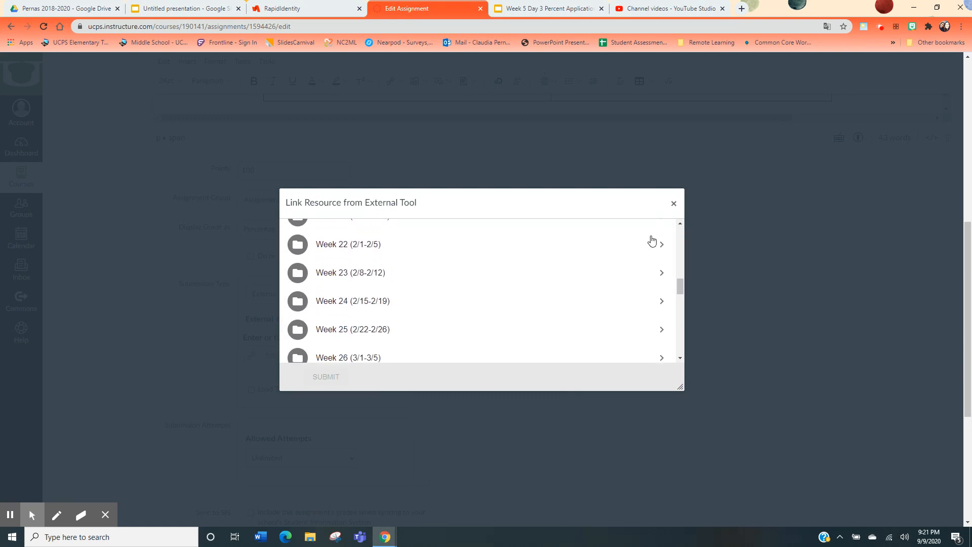
scroll(628, 310, down, 6)
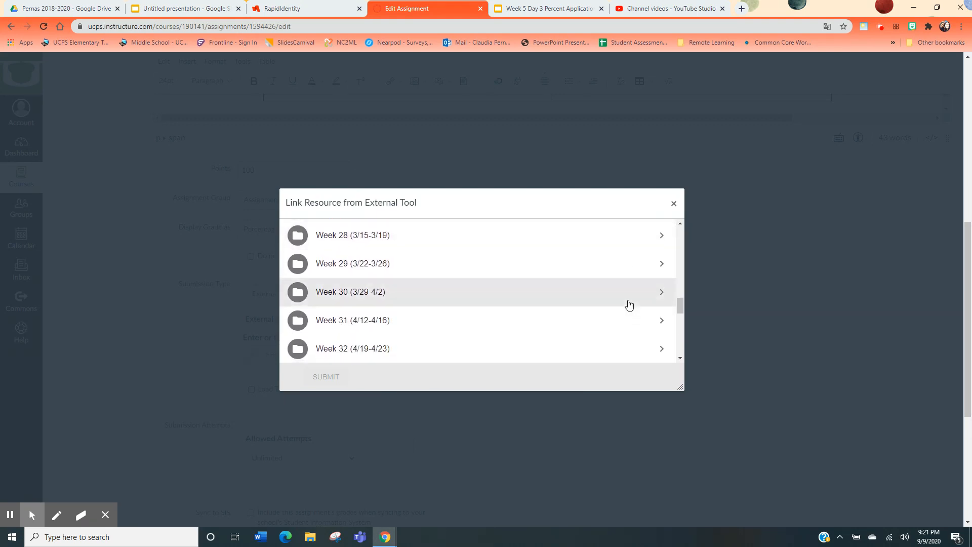
scroll(629, 303, down, 6)
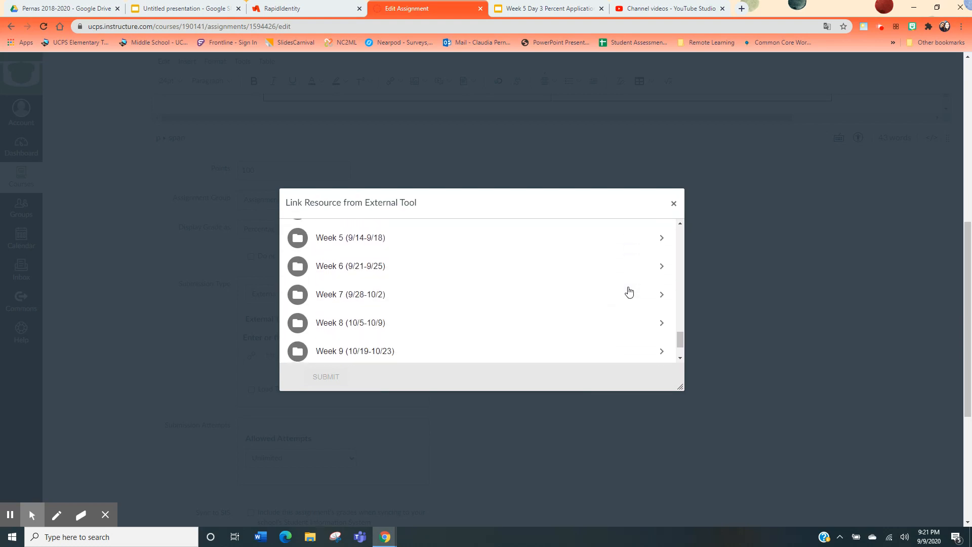
click(618, 253)
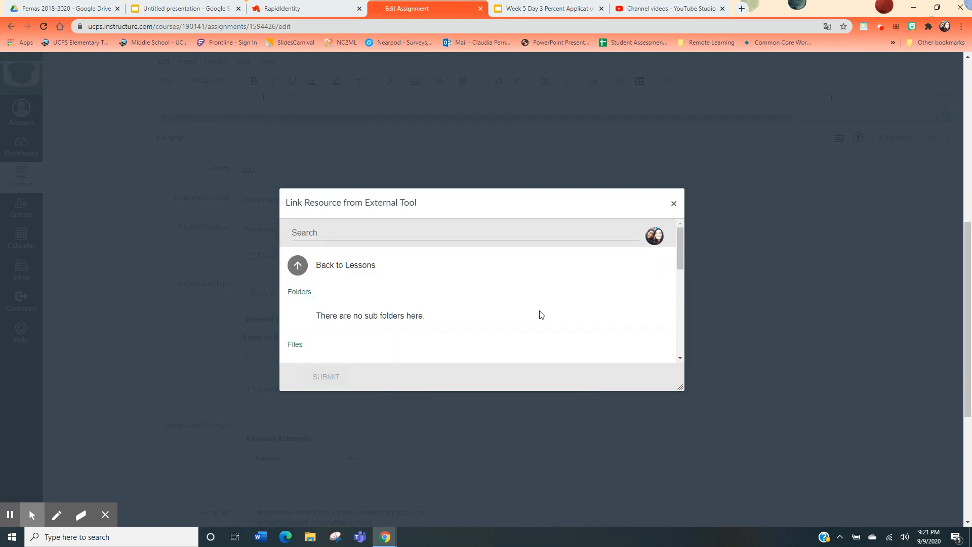
Select the Week 5 Day 3 Percent Application file and submit it as the linked resource
scroll(540, 310, down, 5)
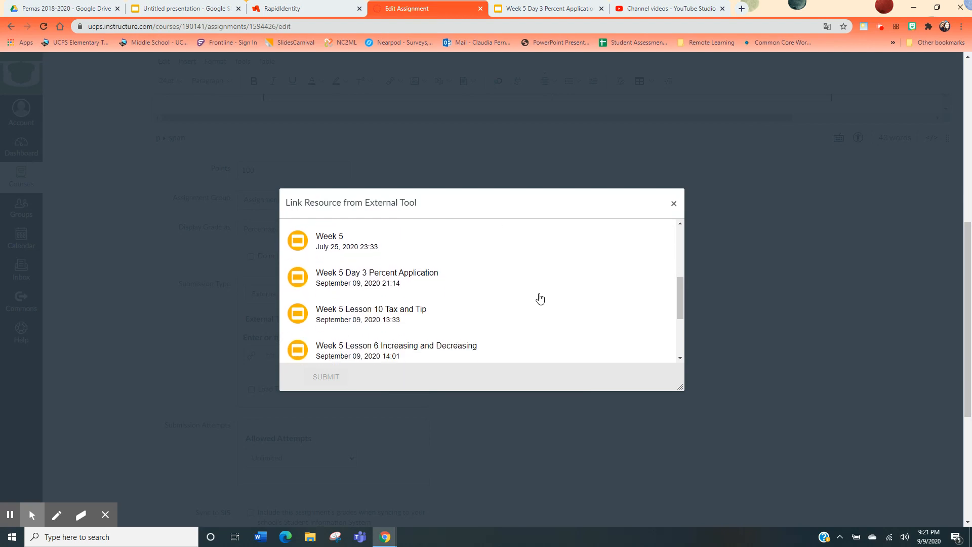
click(441, 274)
click(337, 376)
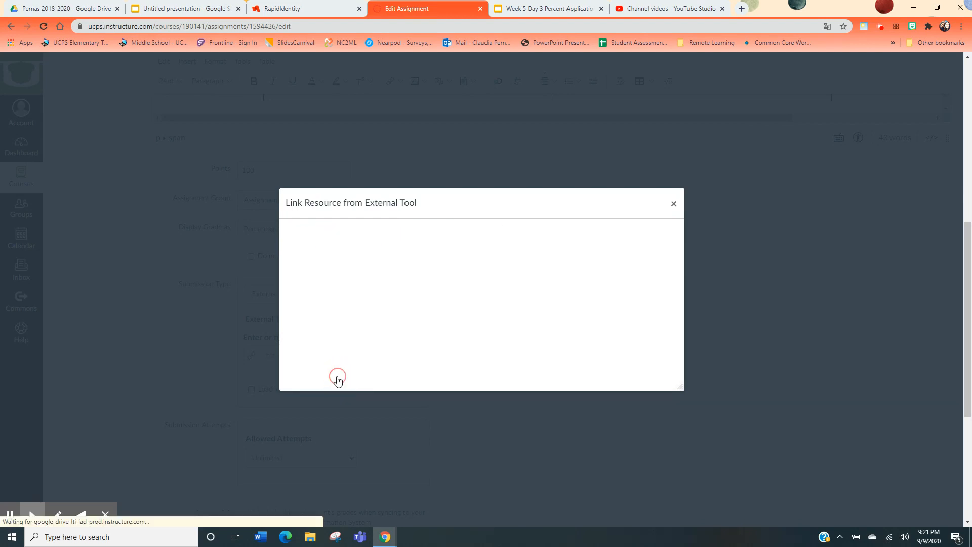
Limit the assignment's submission attempts to 2
click(565, 379)
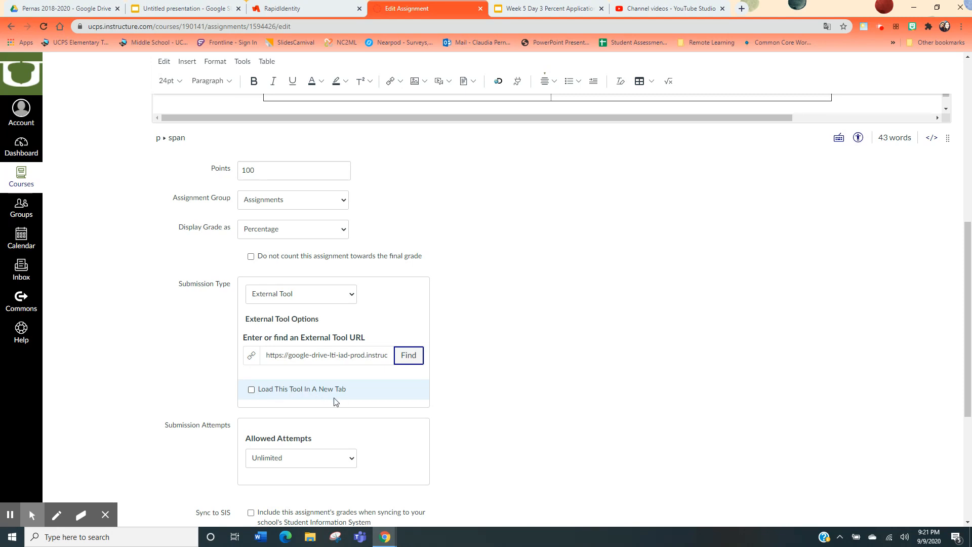
scroll(476, 452, down, 1)
scroll(476, 452, down, 1)
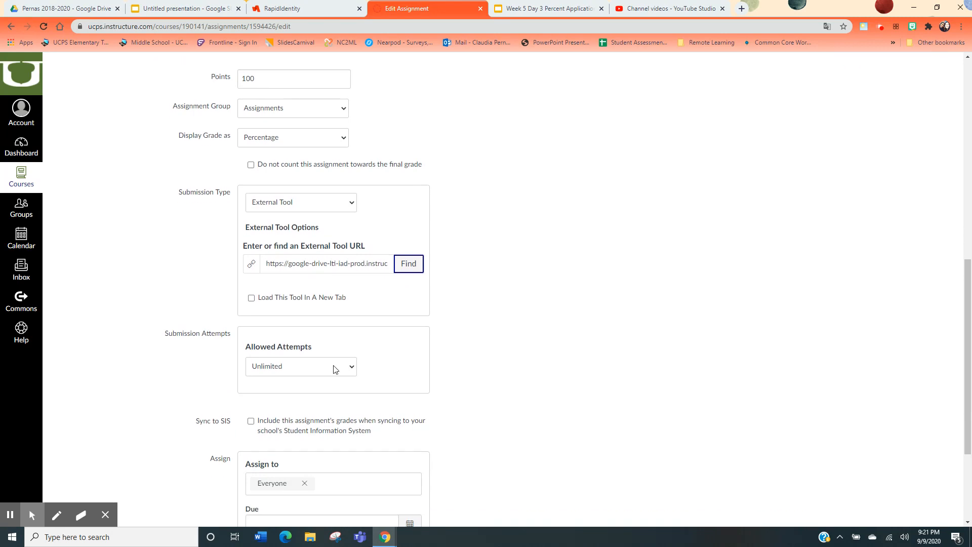
click(334, 367)
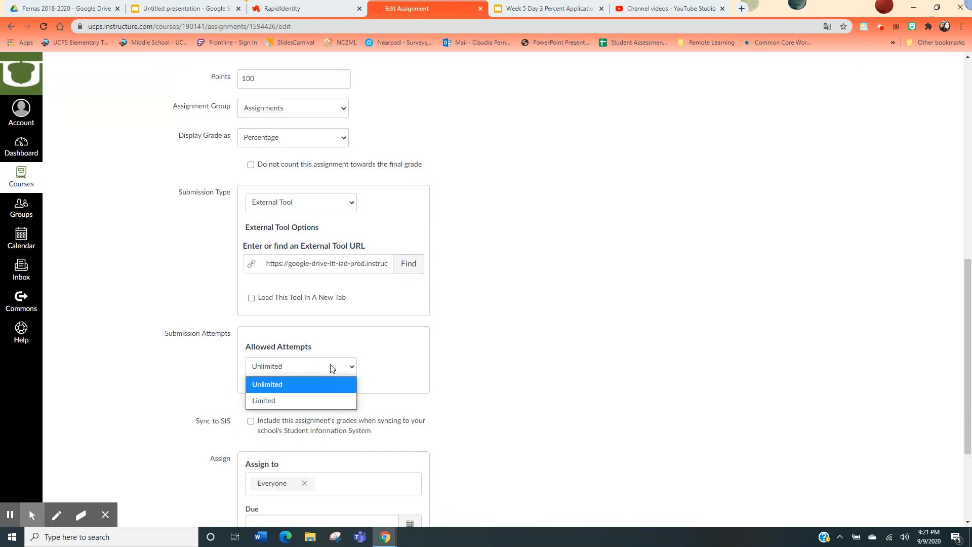
click(307, 402)
double_click(315, 409)
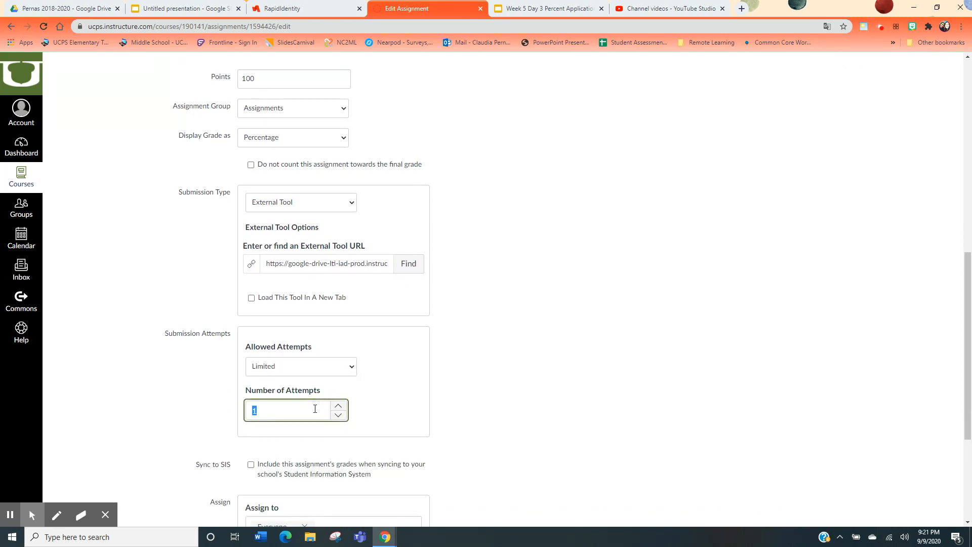
text(2)
Set the assignment's due date to Sep 16 at 11:59pm
scroll(513, 442, down, 4)
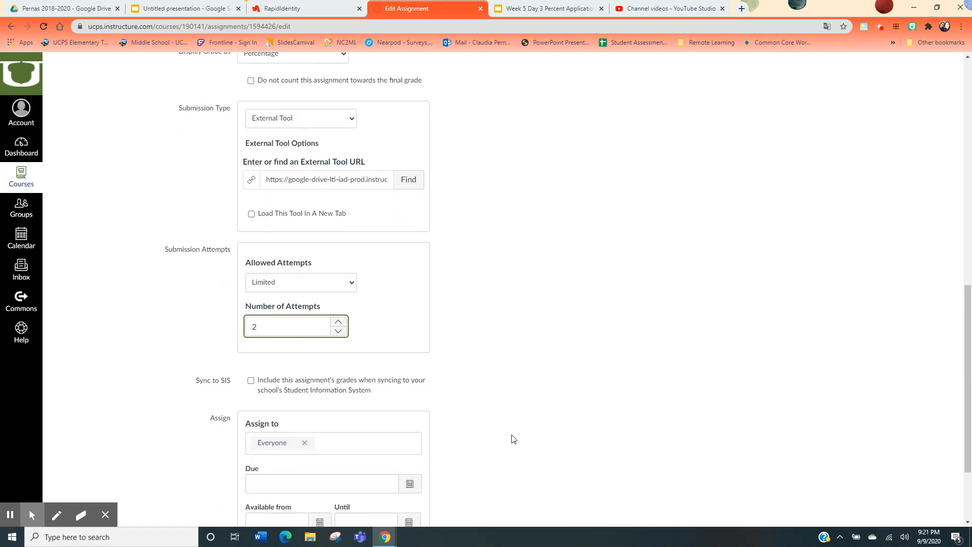
click(409, 380)
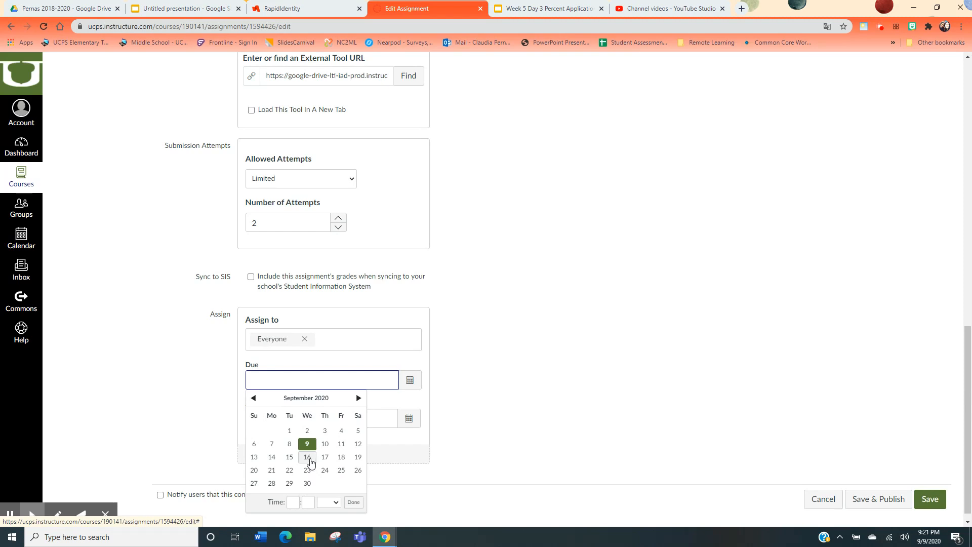
click(311, 461)
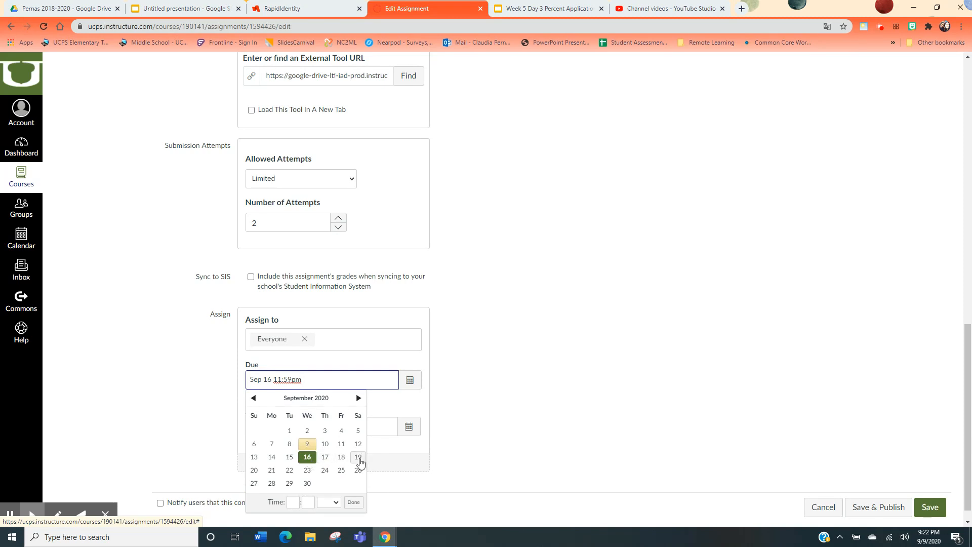
click(358, 457)
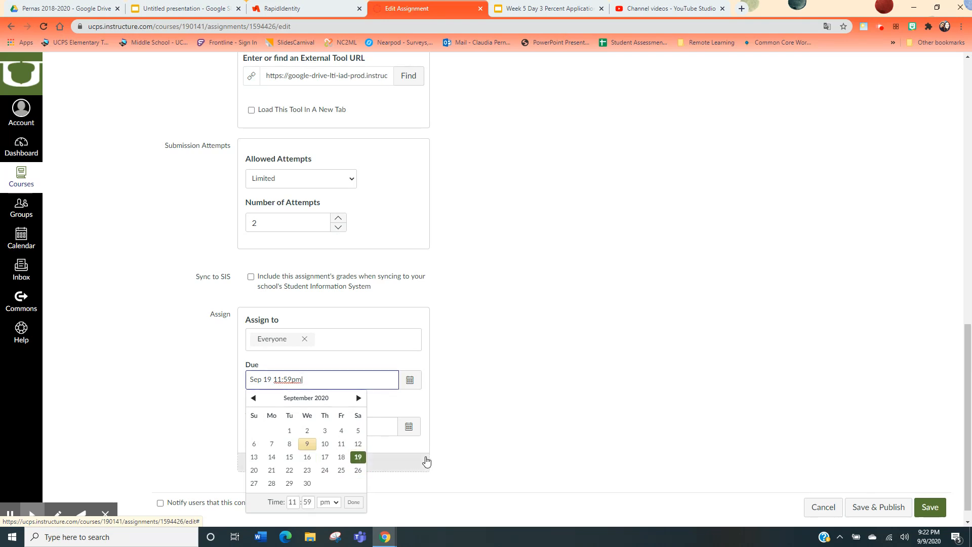
click(451, 460)
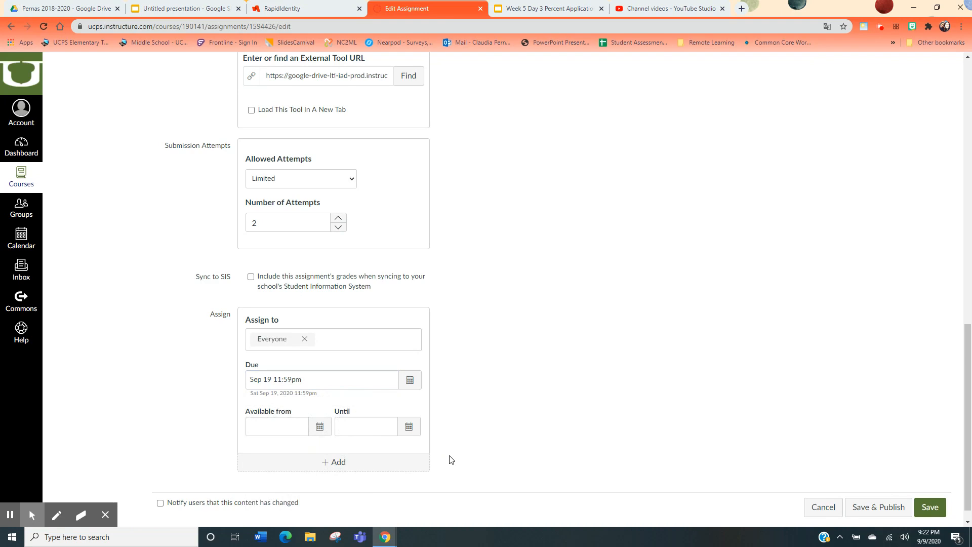
click(410, 380)
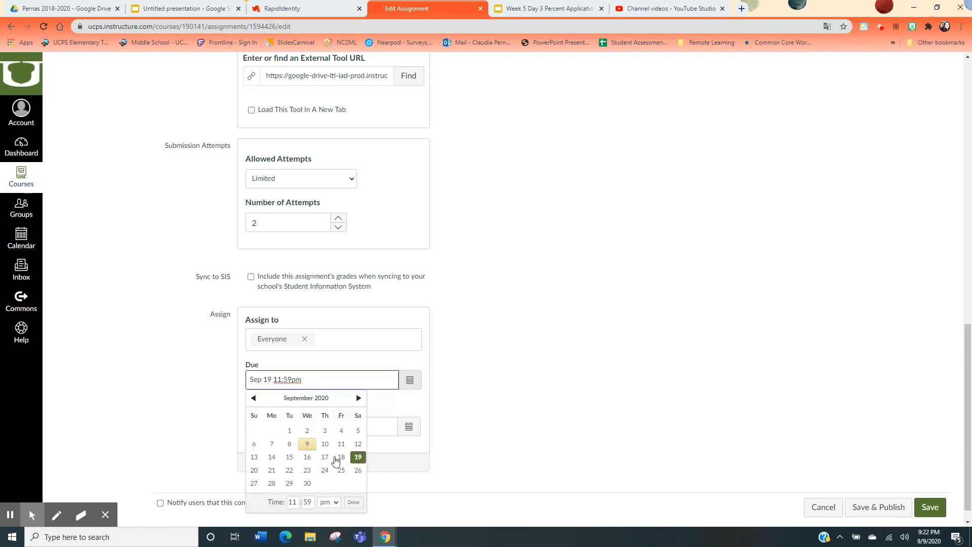
click(308, 458)
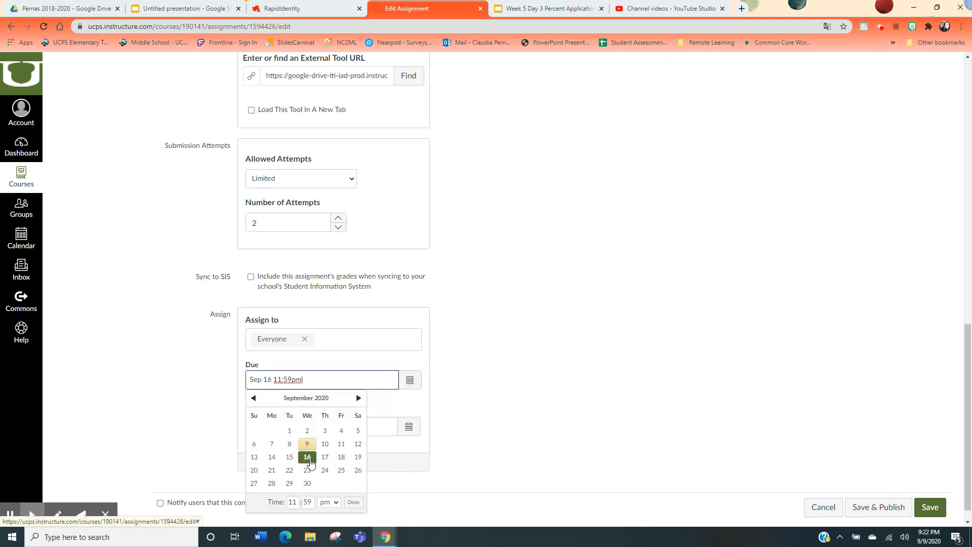
click(453, 424)
Set the availability Until date to Sep 19 at 11:59pm
click(410, 427)
click(447, 361)
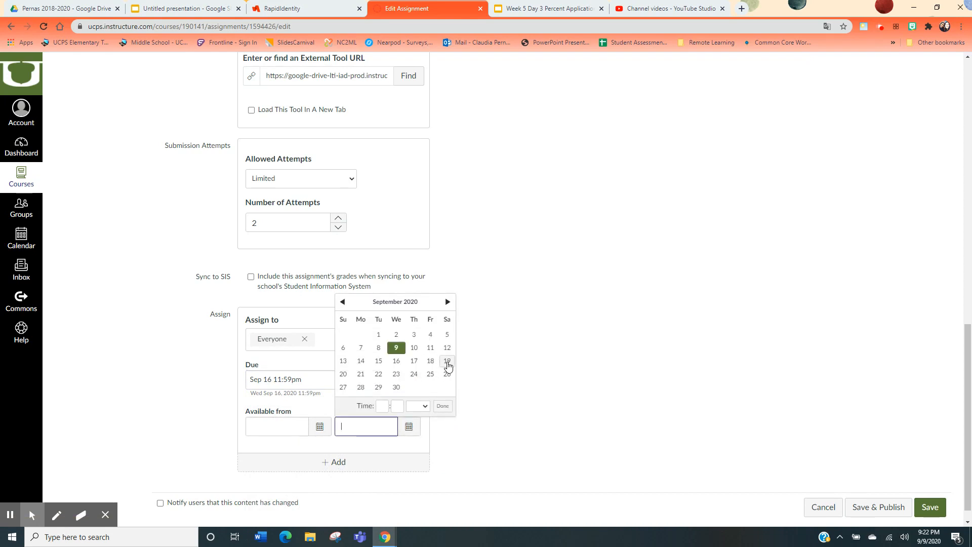
click(555, 422)
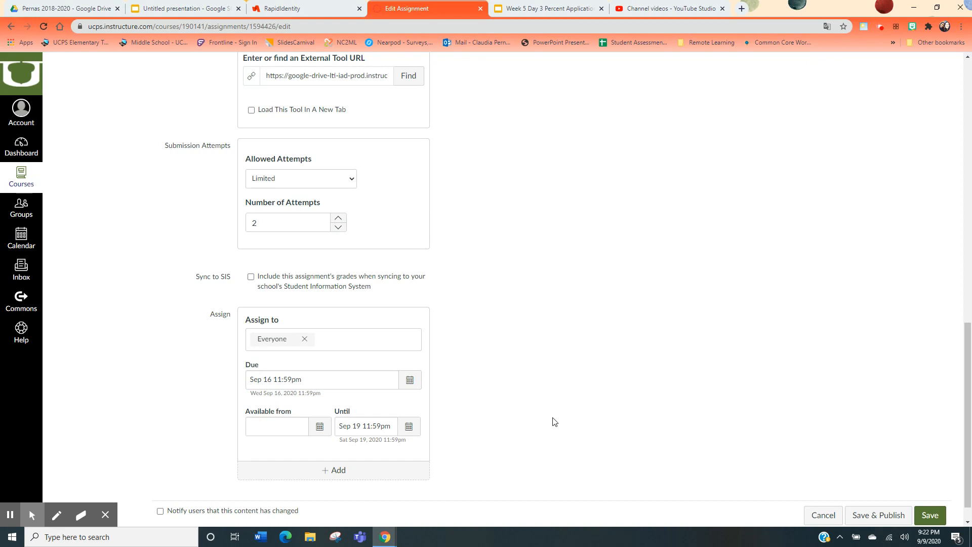
Save the assignment and review the published page with the embedded Week 5 Day 3 Percent Application
click(935, 514)
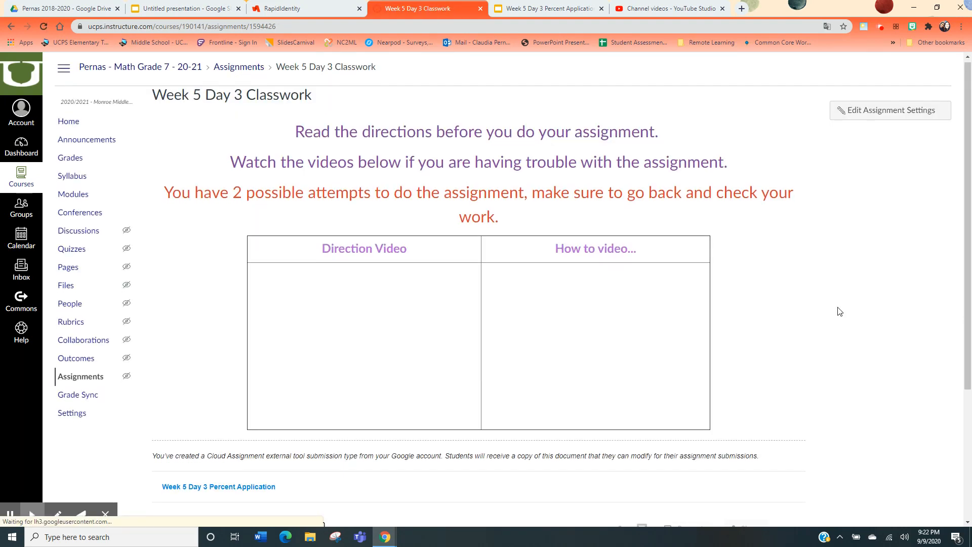
scroll(839, 304, down, 3)
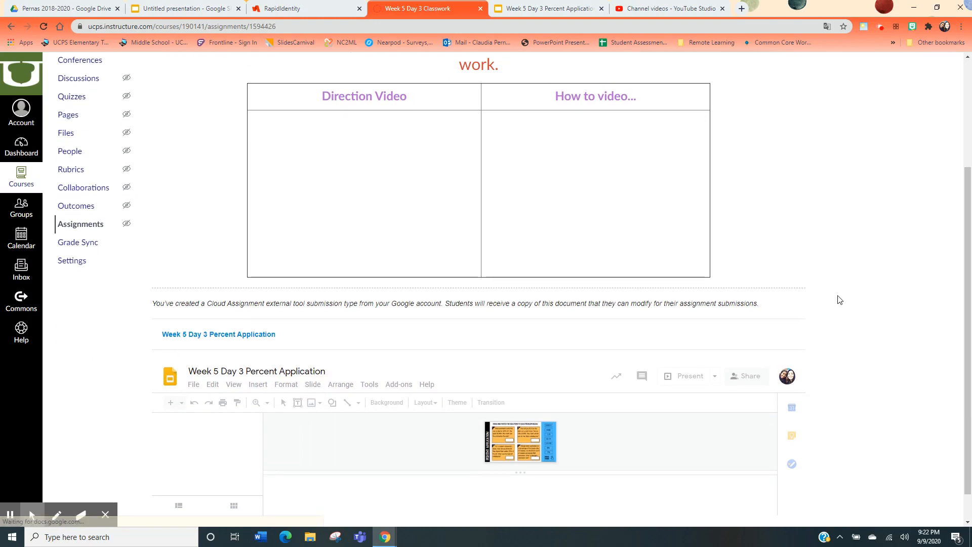
scroll(840, 298, down, 1)
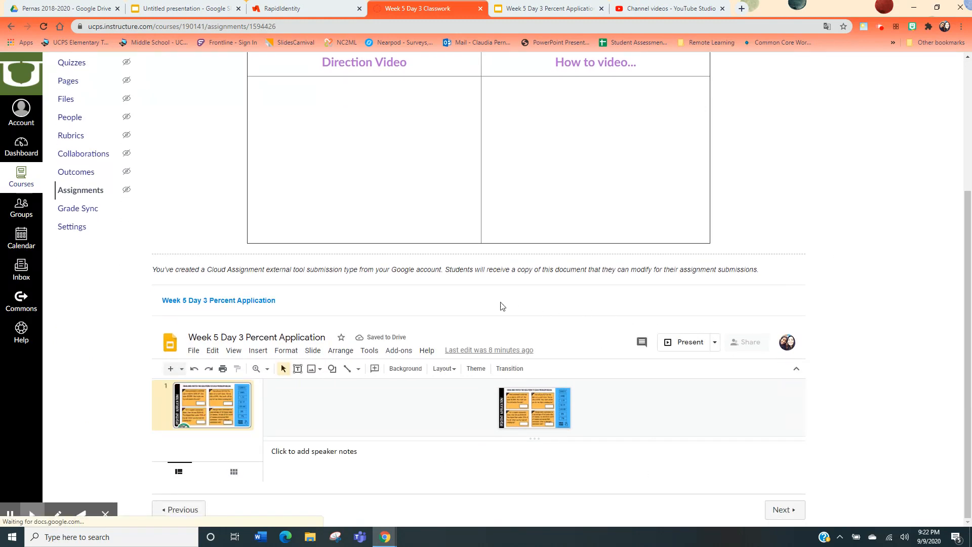